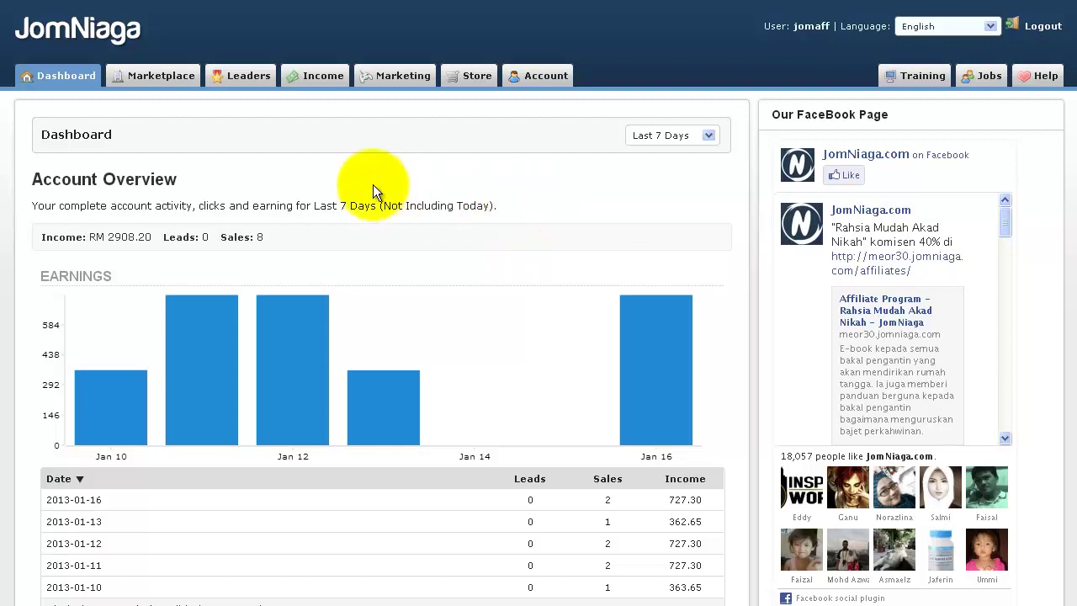
Open the store's payout page and look through the list of transactions paid out to affiliates
{"action": "left_click", "coordinate": [465, 77]}
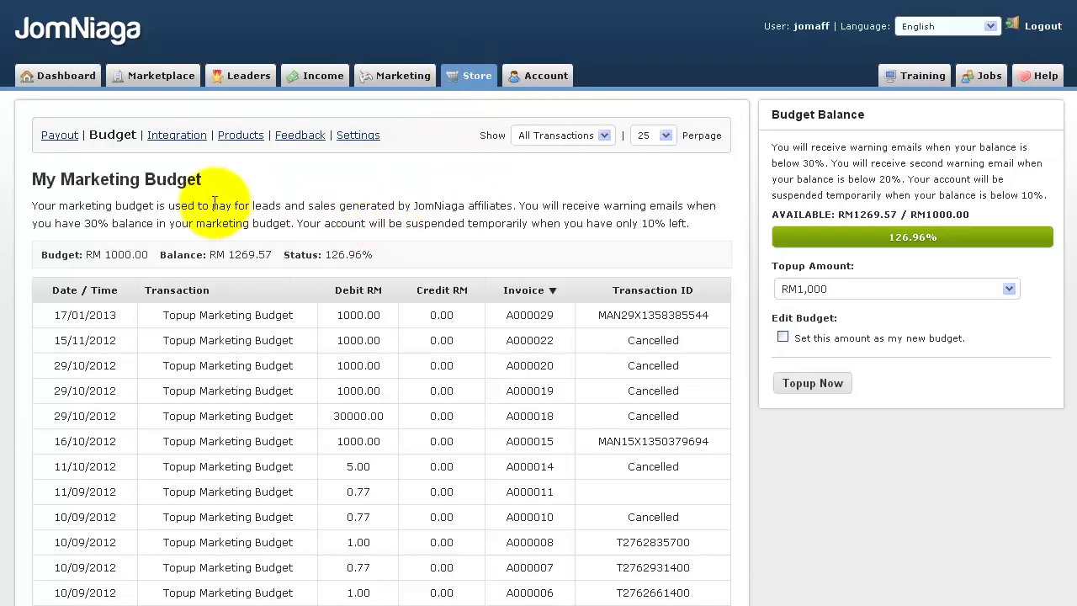
{"action": "left_click", "coordinate": [64, 135]}
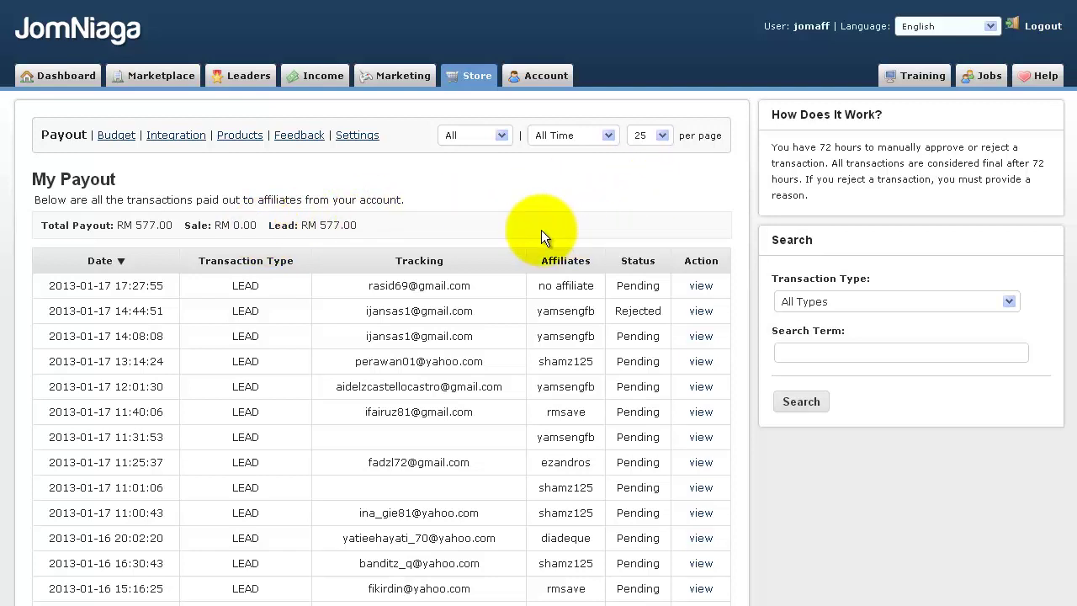
{"action": "scroll", "coordinate": [449, 222], "scroll_direction": "down", "scroll_amount": 3}
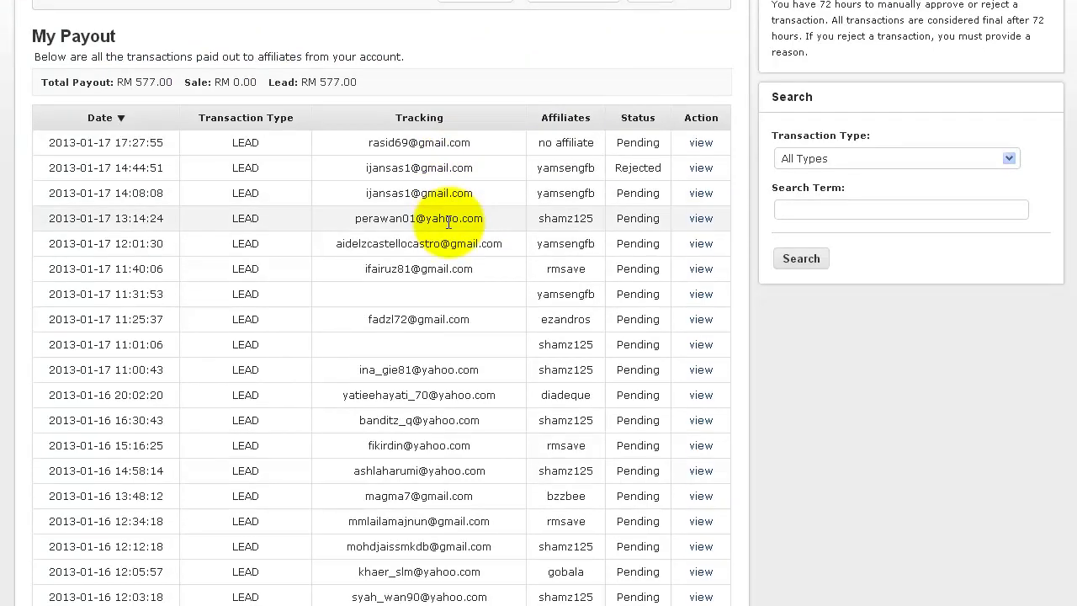
{"action": "scroll", "coordinate": [449, 222], "scroll_direction": "up", "scroll_amount": 3}
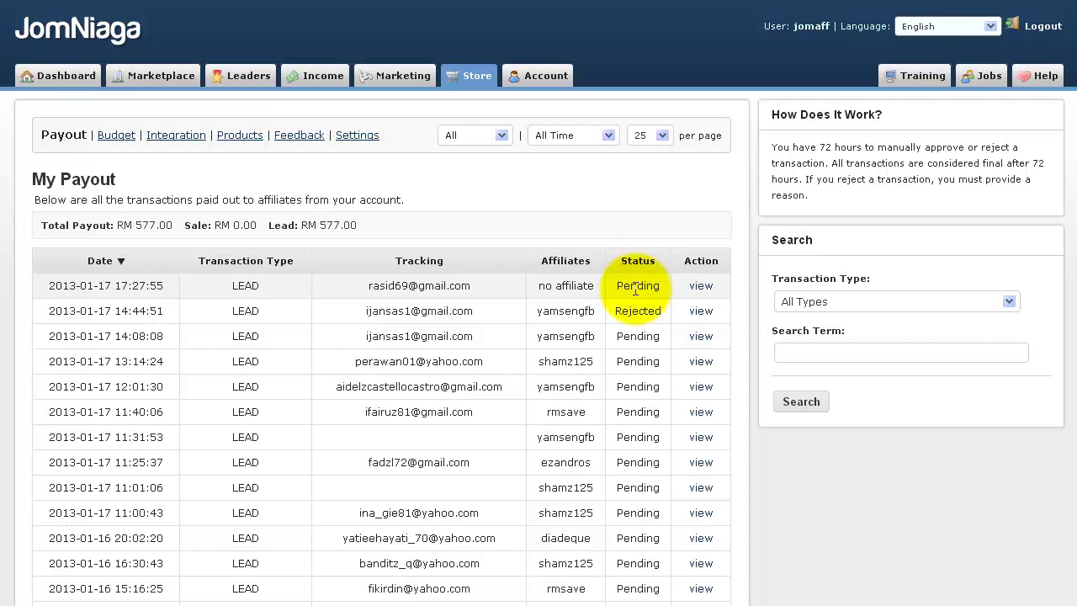
{"action": "scroll", "coordinate": [450, 443], "scroll_direction": "down", "scroll_amount": 3}
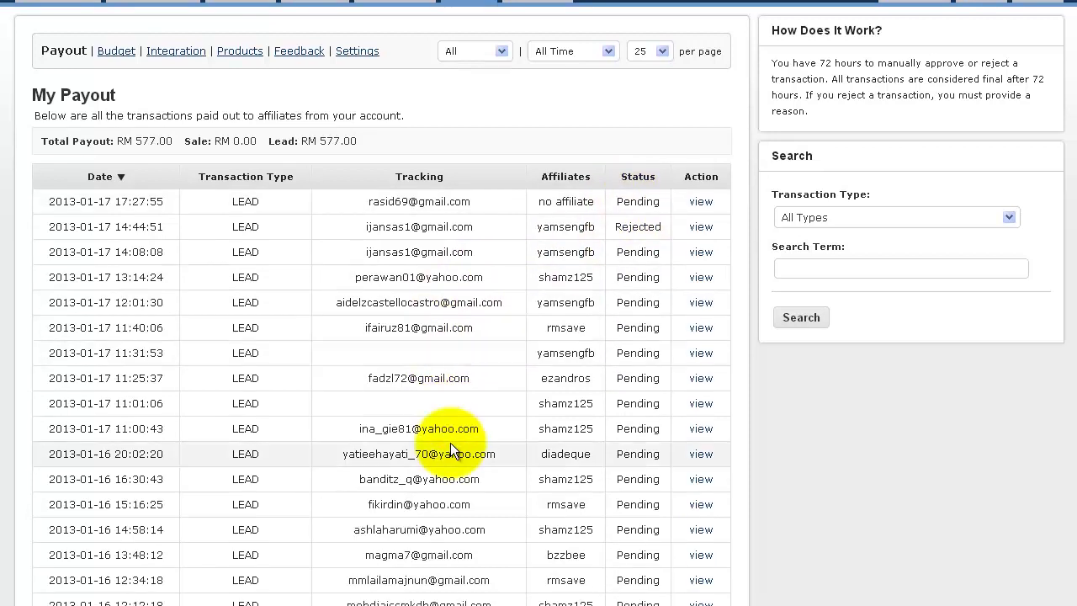
{"action": "scroll", "coordinate": [450, 442], "scroll_direction": "up", "scroll_amount": 3}
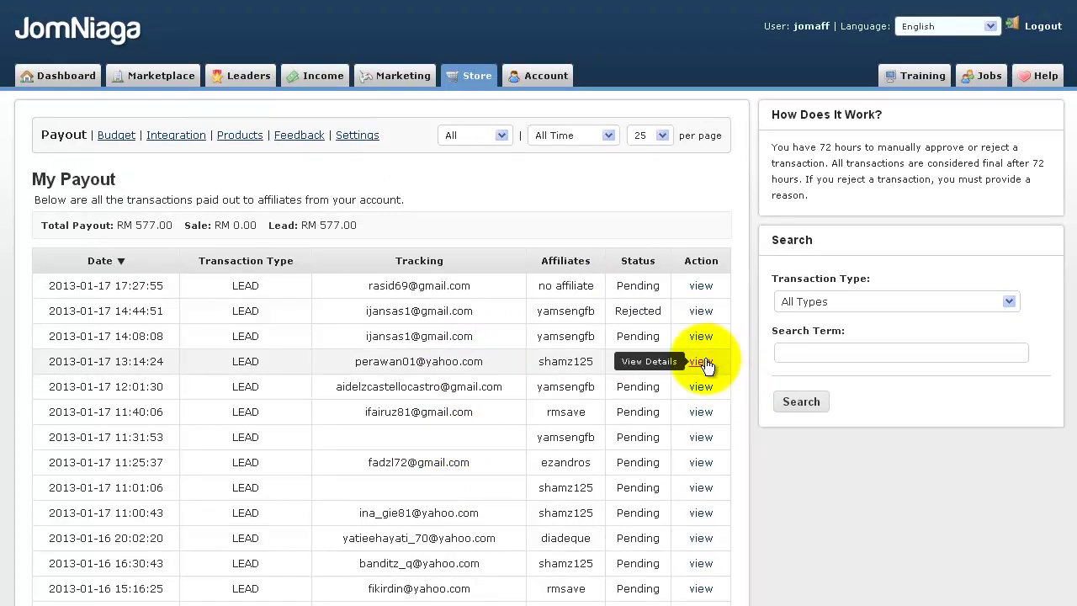
{"action": "left_click", "coordinate": [702, 287]}
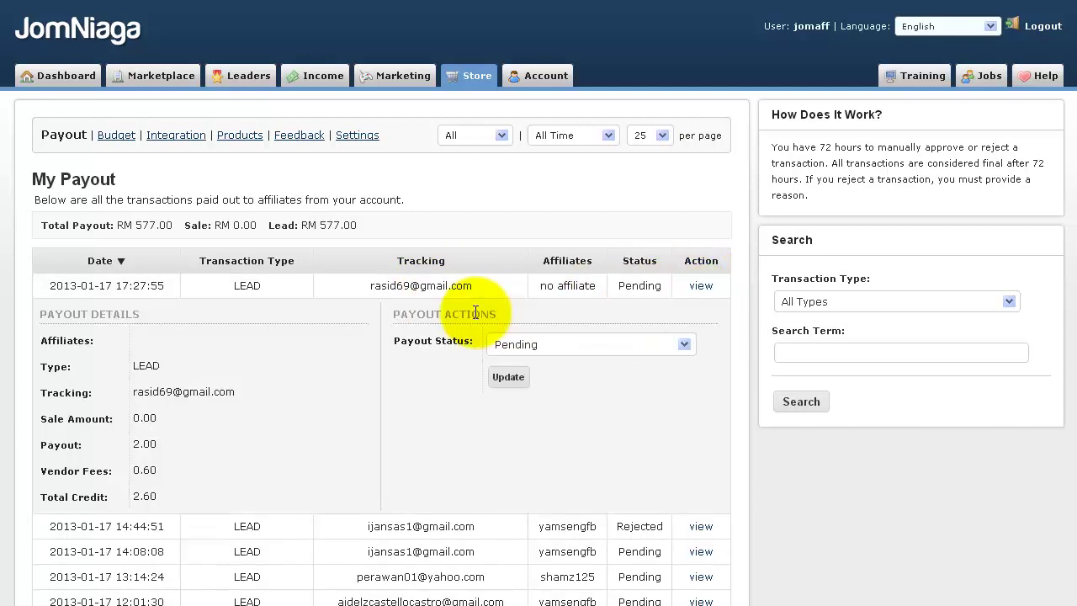
{"action": "scroll", "coordinate": [475, 312], "scroll_direction": "down", "scroll_amount": 1}
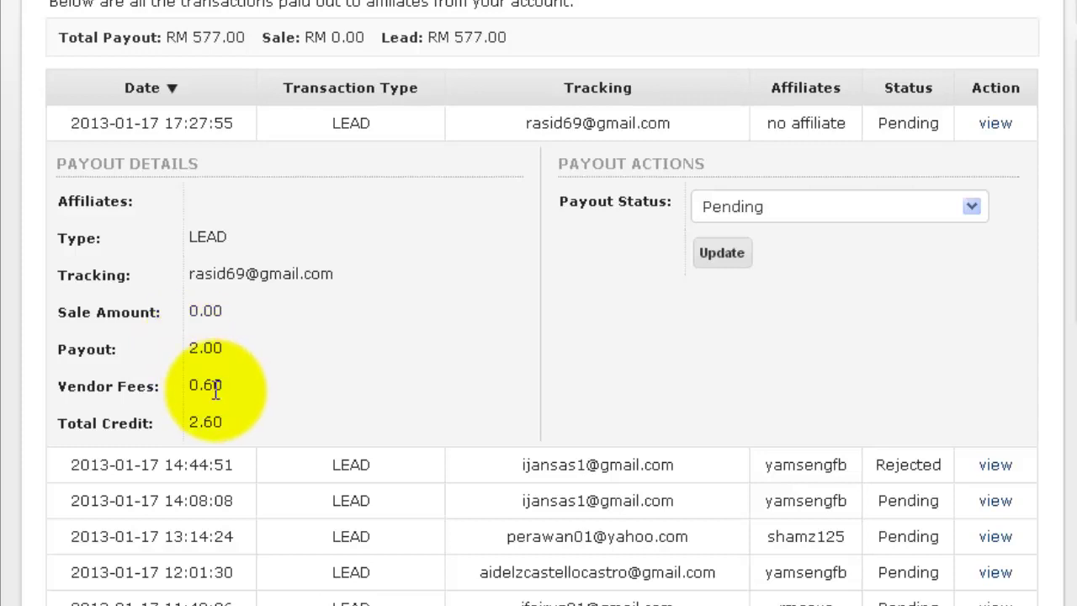
{"action": "double_click", "coordinate": [224, 420]}
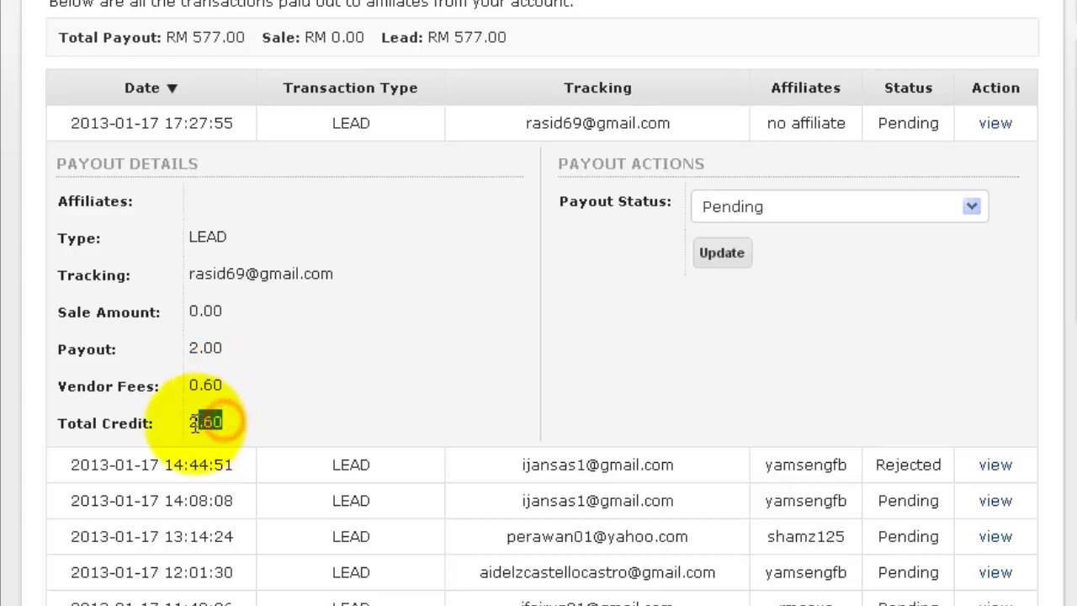
{"action": "left_click", "coordinate": [263, 427]}
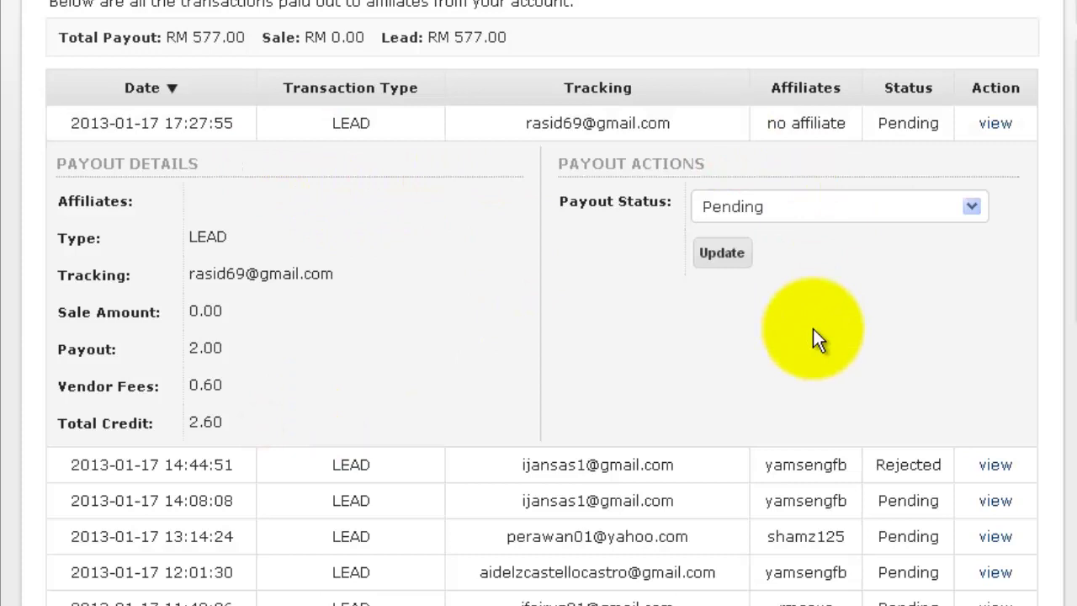
Check which payout status options are available for the 17:27:55 lead without changing its status
{"action": "left_click", "coordinate": [855, 212]}
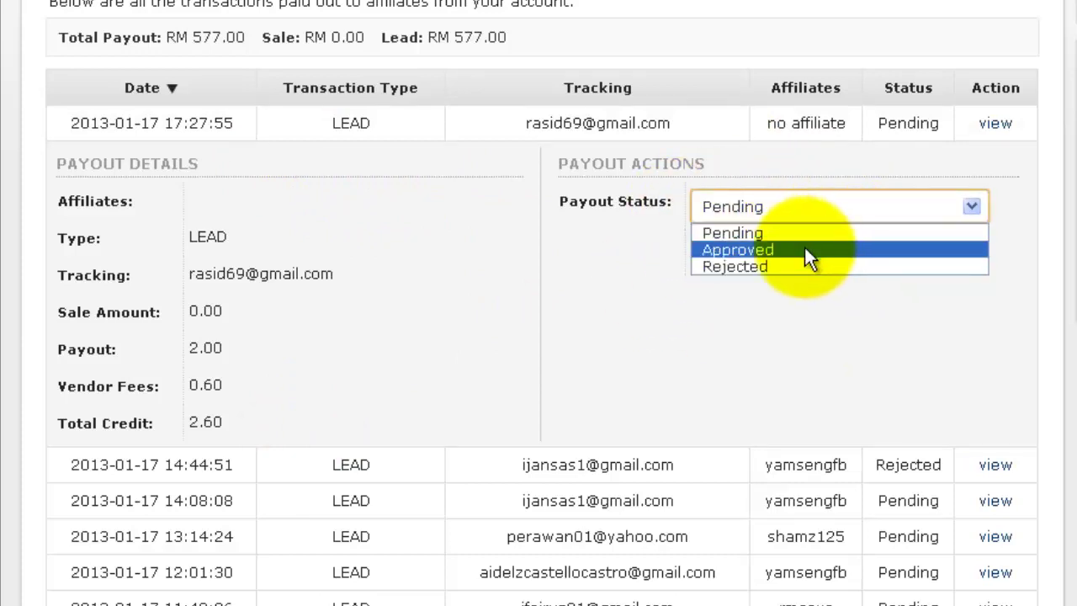
{"action": "left_click", "coordinate": [632, 280]}
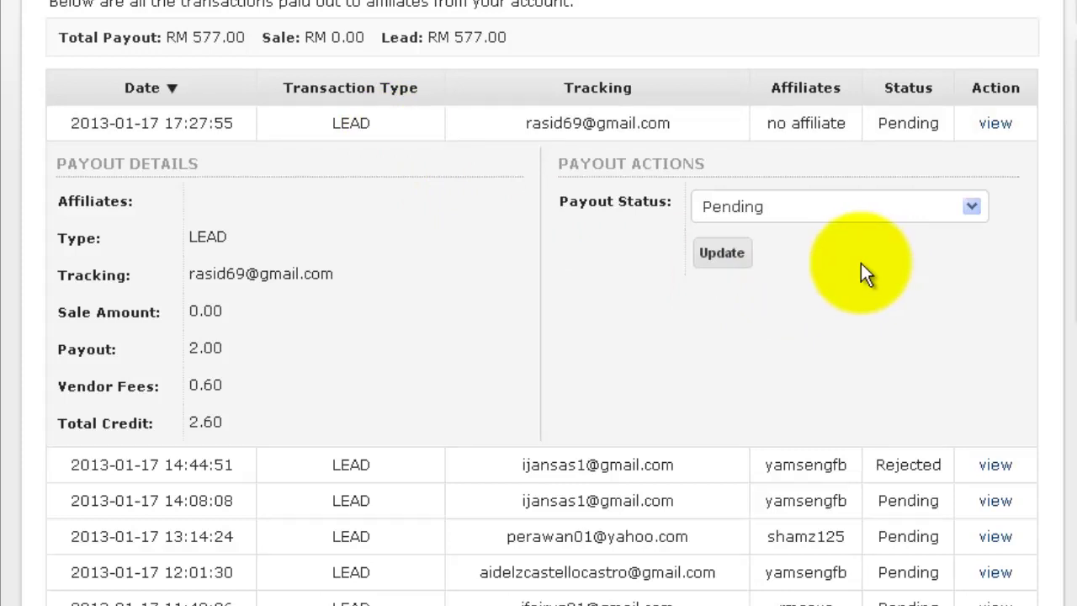
{"action": "left_click", "coordinate": [914, 215]}
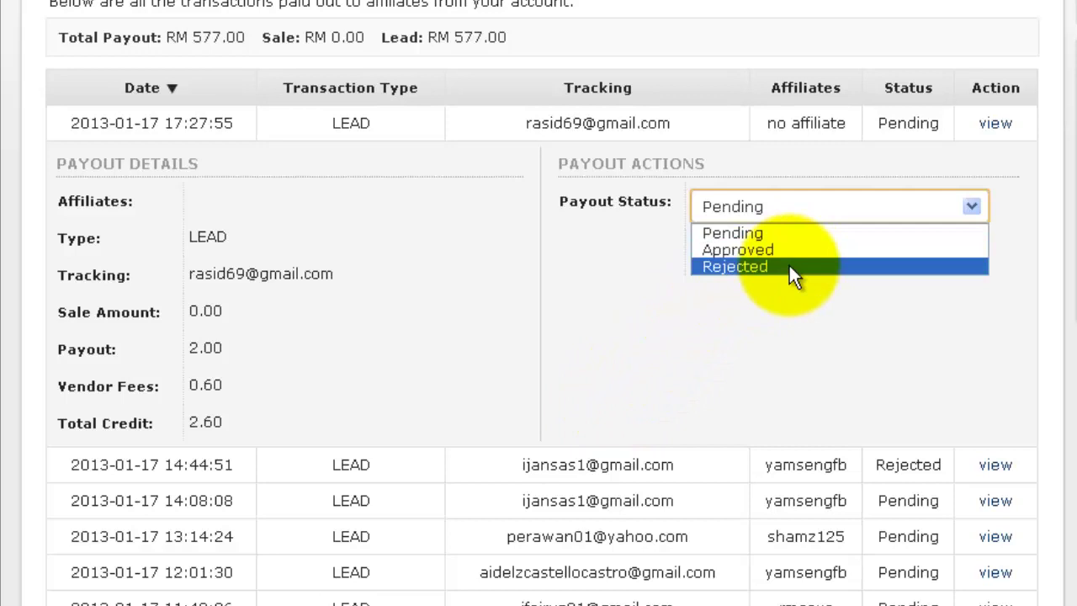
{"action": "left_click", "coordinate": [521, 260]}
{"action": "scroll", "coordinate": [519, 257], "scroll_direction": "down", "scroll_amount": 3}
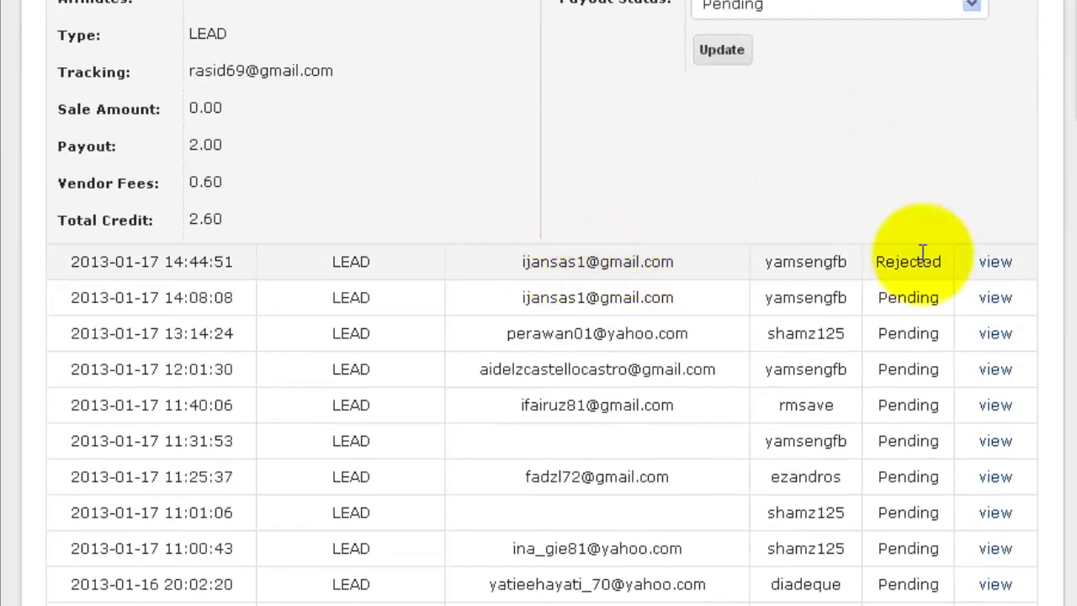
Set the 17:27:55 lead's payout status to Rejected and open the rejection message for editing
{"action": "left_click", "coordinate": [837, 10]}
{"action": "left_click", "coordinate": [816, 65]}
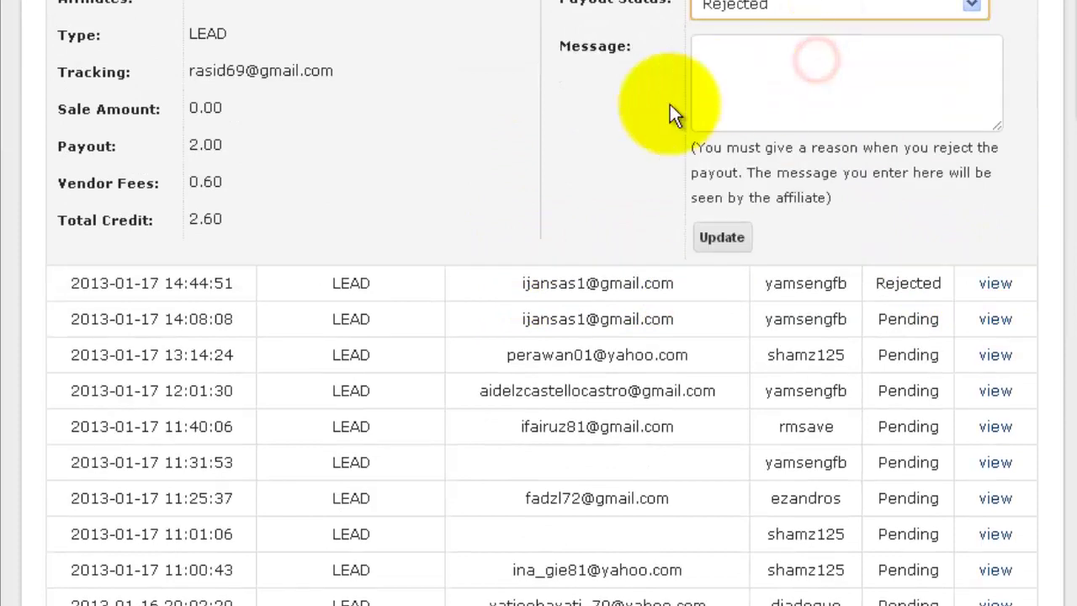
{"action": "left_click", "coordinate": [717, 87]}
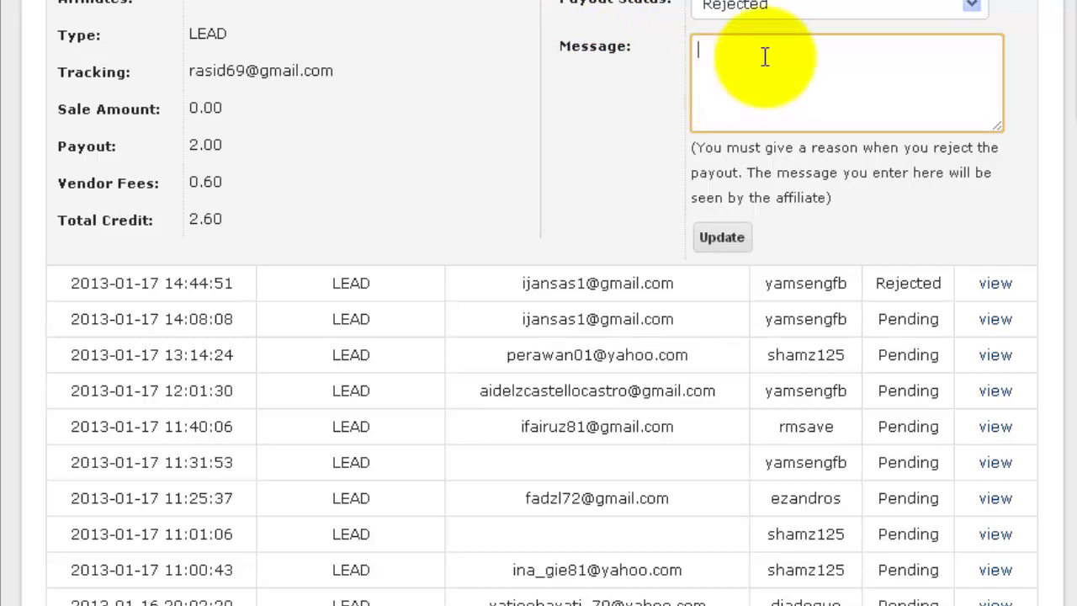
{"action": "scroll", "coordinate": [596, 144], "scroll_direction": "down", "scroll_amount": 3}
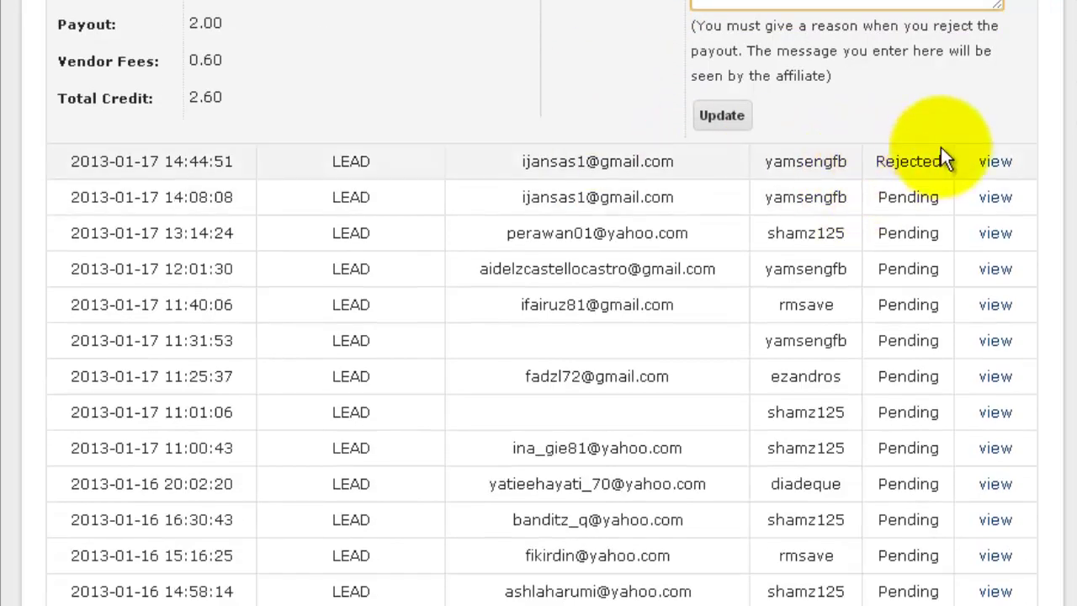
{"action": "left_click", "coordinate": [995, 162]}
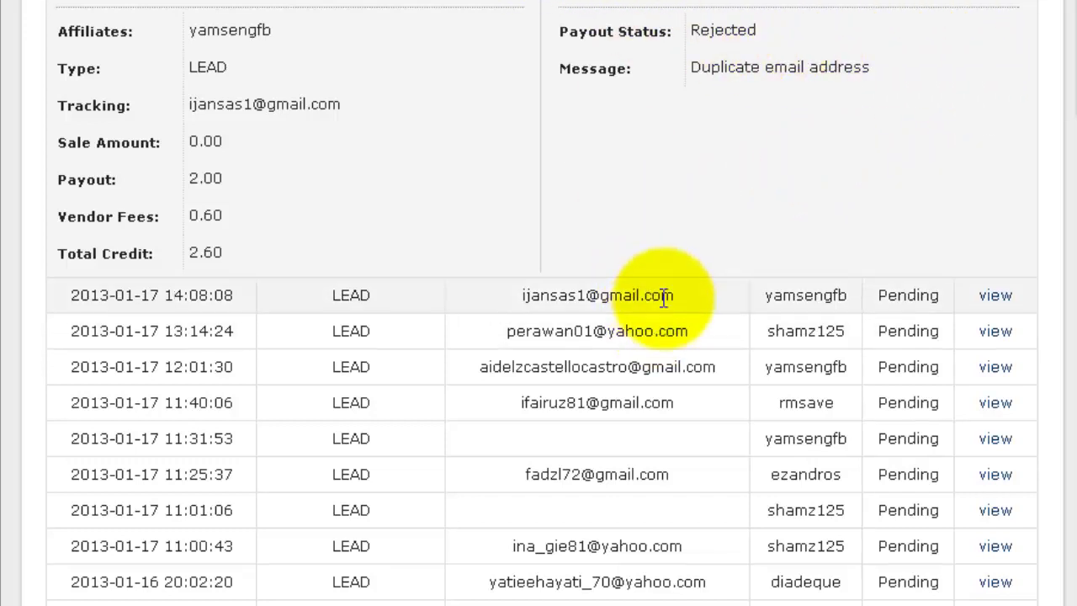
{"action": "left_click_drag", "start_coordinate": [682, 295], "coordinate": [517, 295]}
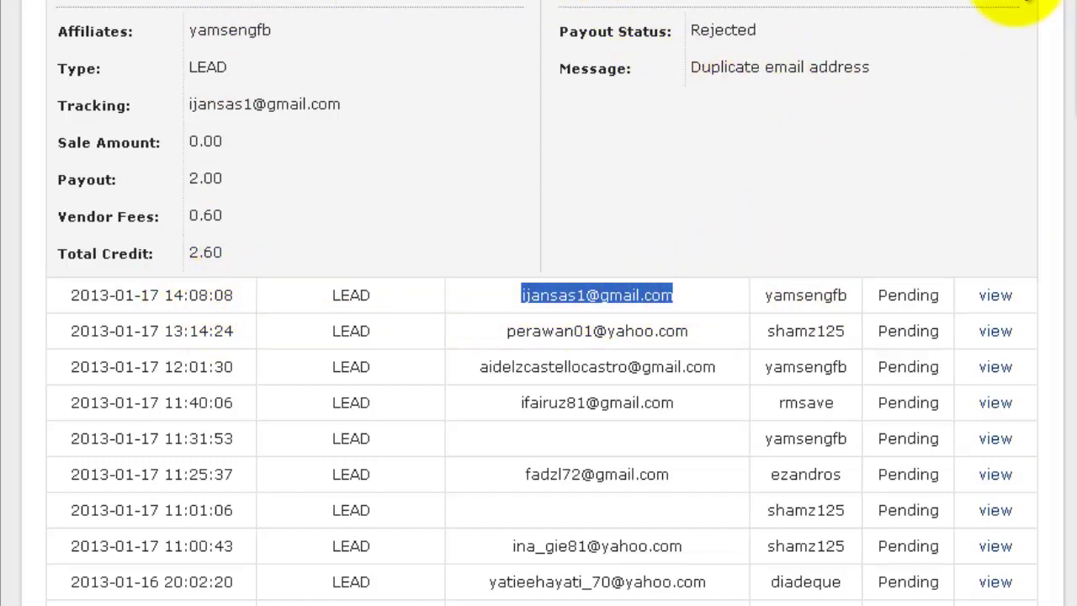
{"action": "left_click", "coordinate": [769, 131]}
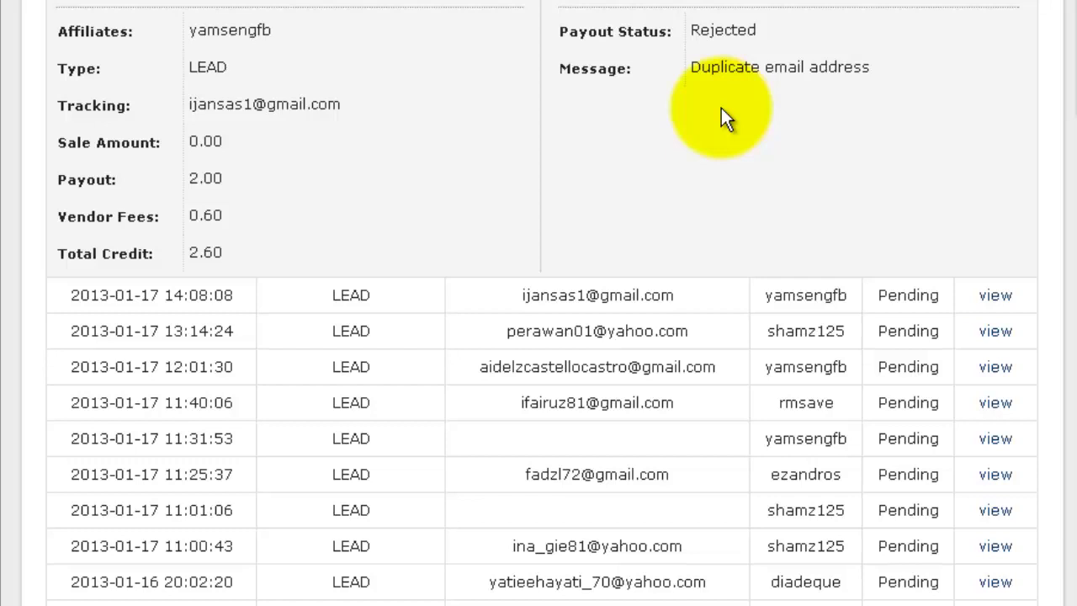
{"action": "left_click_drag", "start_coordinate": [872, 69], "coordinate": [691, 71]}
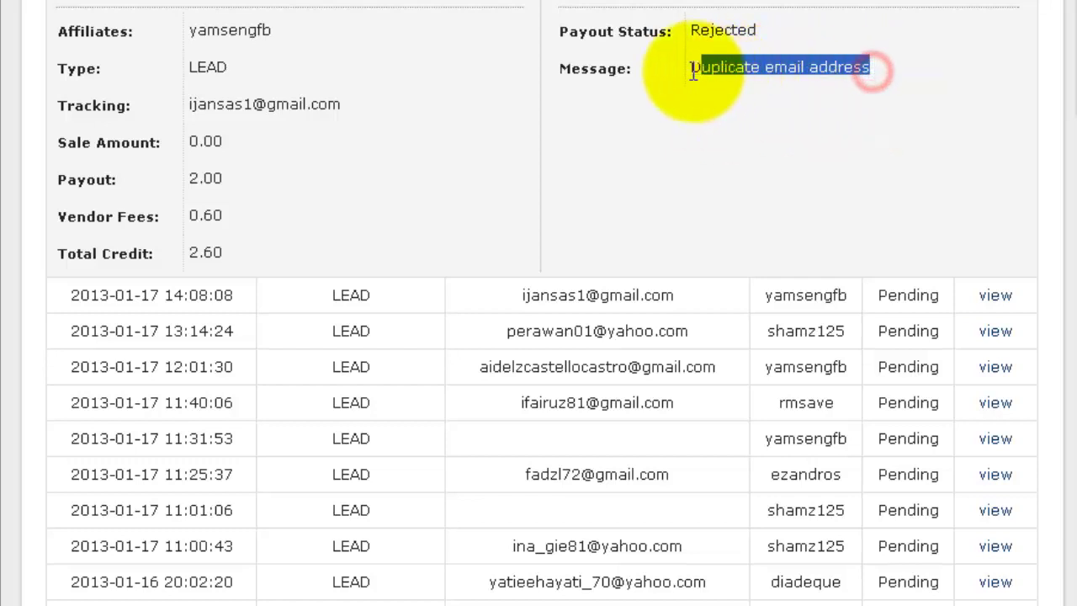
{"action": "left_click", "coordinate": [705, 149]}
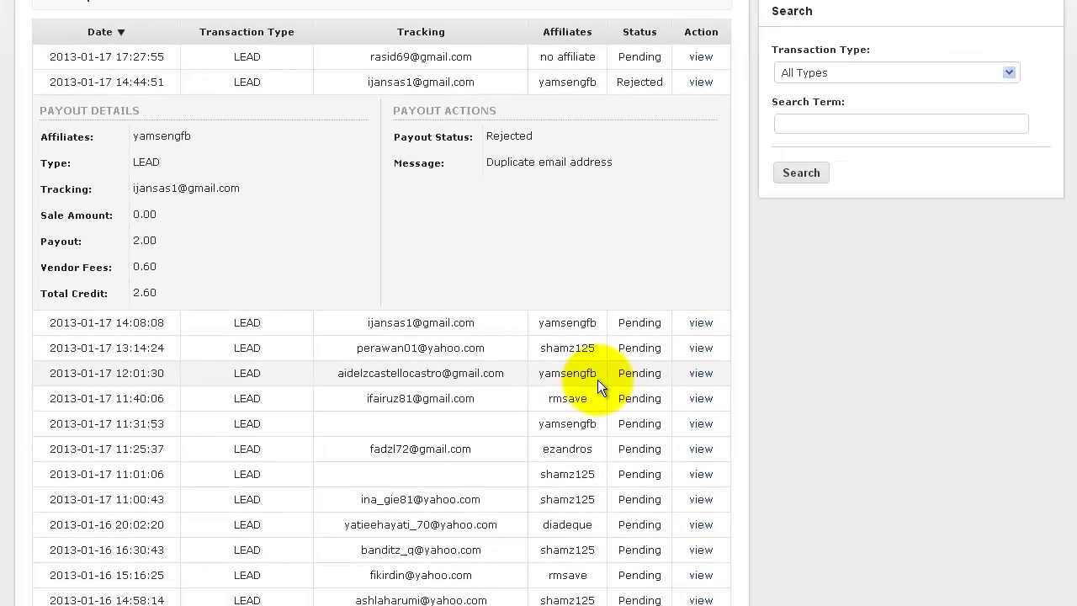
Filter the payout list to show only Rejected transactions
{"action": "scroll", "coordinate": [597, 379], "scroll_direction": "up", "scroll_amount": 2}
{"action": "scroll", "coordinate": [597, 379], "scroll_direction": "down", "scroll_amount": 7}
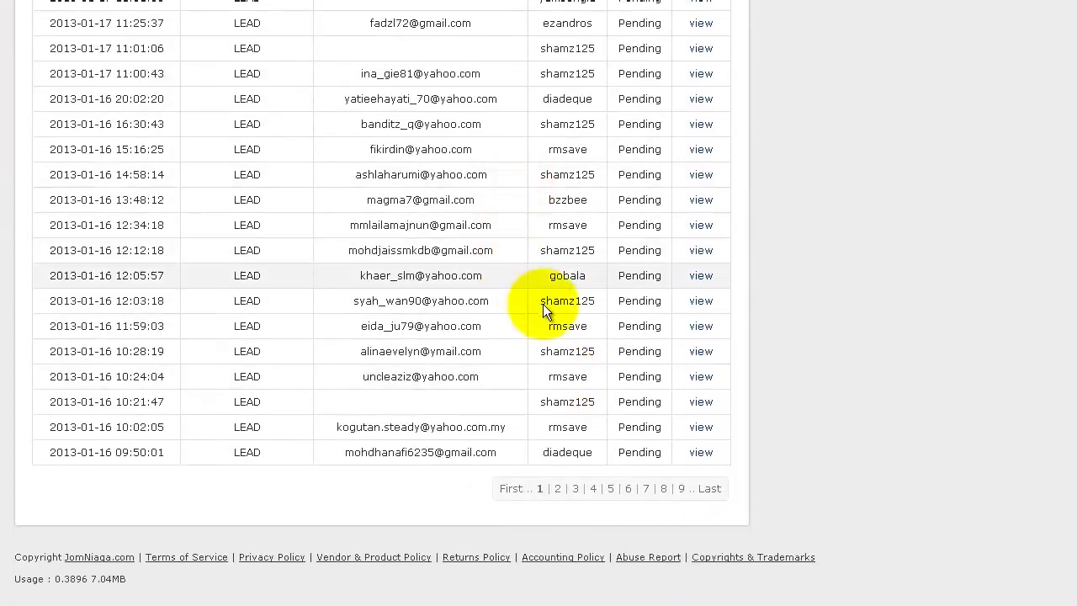
{"action": "scroll", "coordinate": [543, 304], "scroll_direction": "up", "scroll_amount": 7}
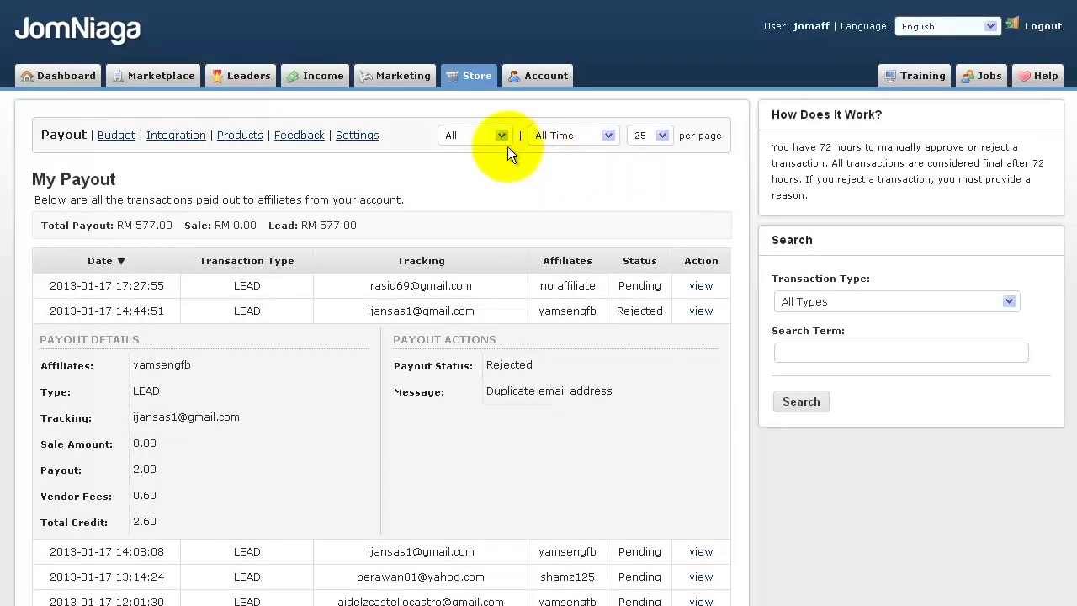
{"action": "left_click", "coordinate": [504, 142]}
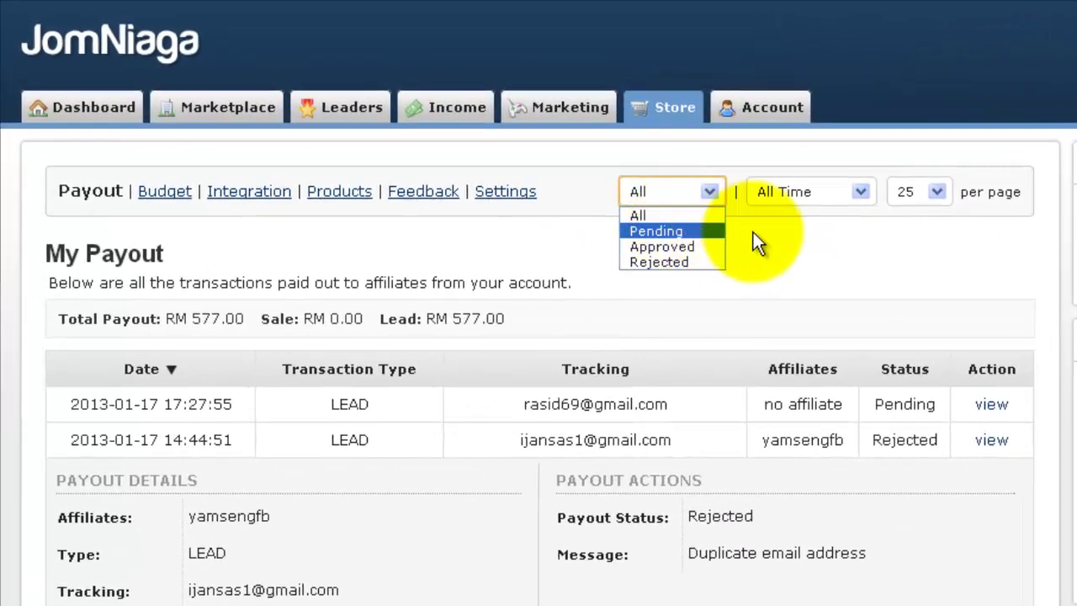
{"action": "left_click", "coordinate": [691, 259]}
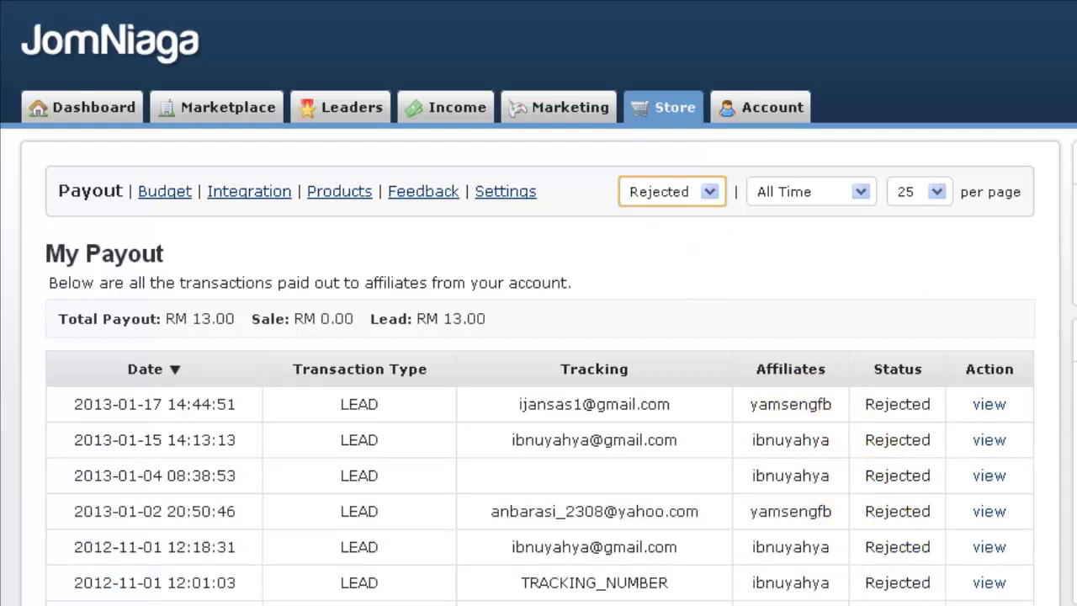
Filter the payouts to Pending with a custom date range of 16/01/2013 till 17/01/2013, and look through the filtered list
{"action": "left_click", "coordinate": [710, 191]}
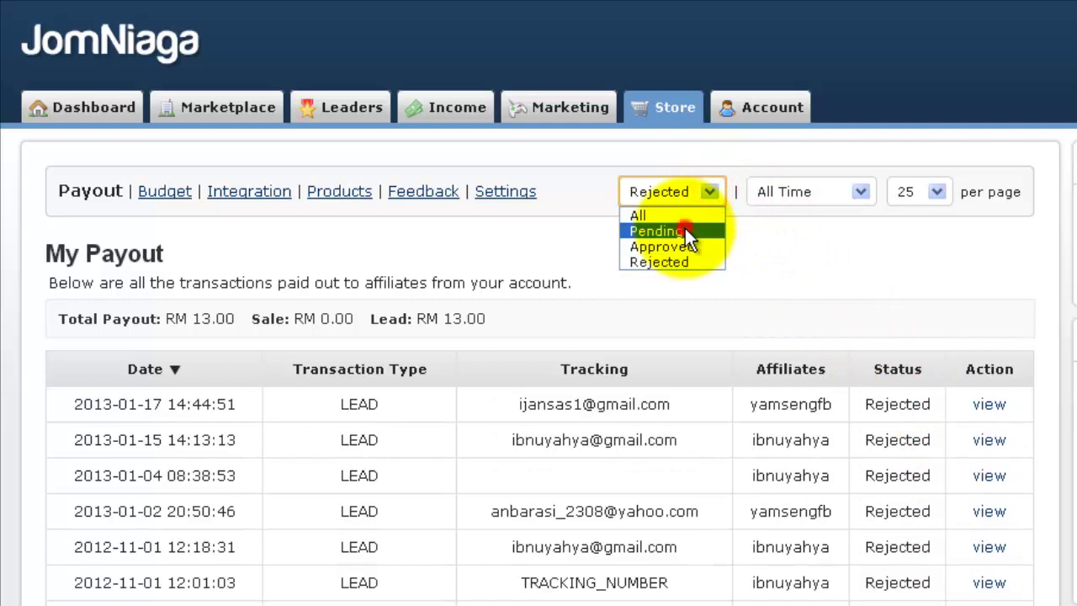
{"action": "left_click", "coordinate": [684, 232]}
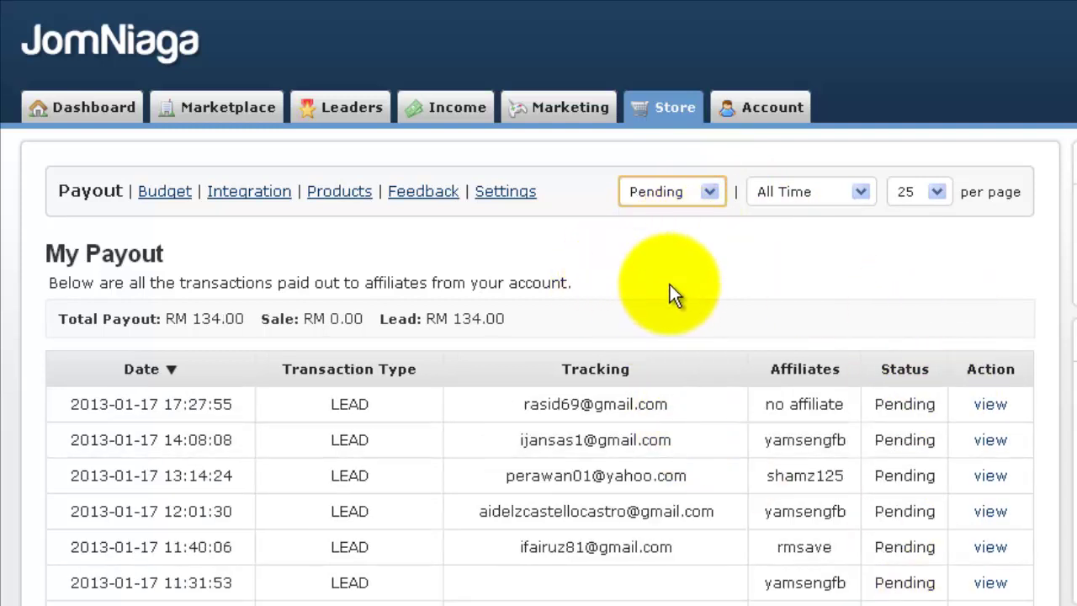
{"action": "left_click", "coordinate": [838, 192]}
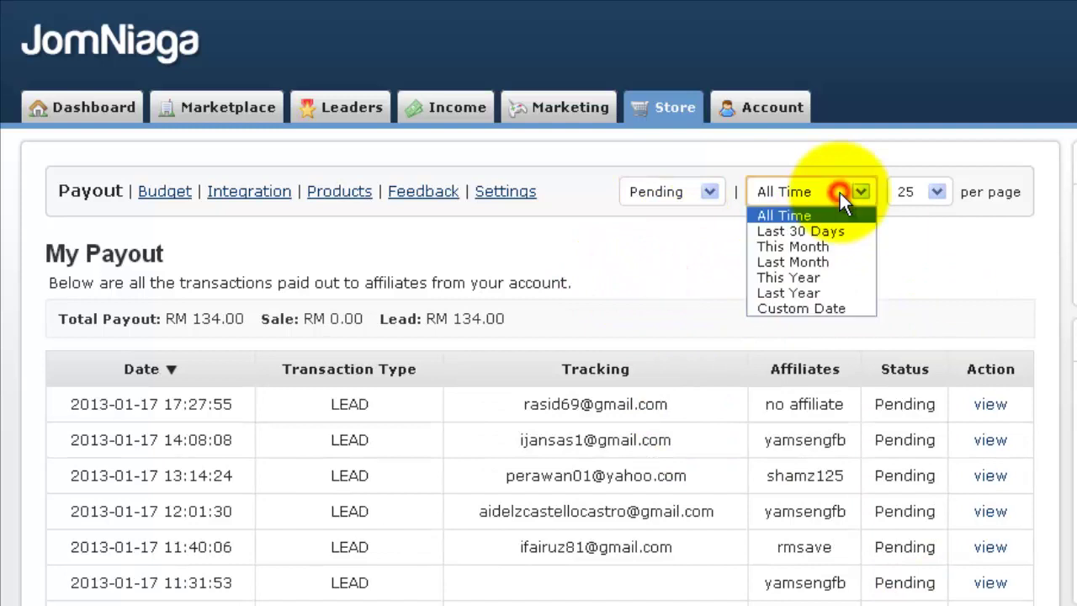
{"action": "left_click", "coordinate": [769, 313]}
{"action": "left_click", "coordinate": [796, 245]}
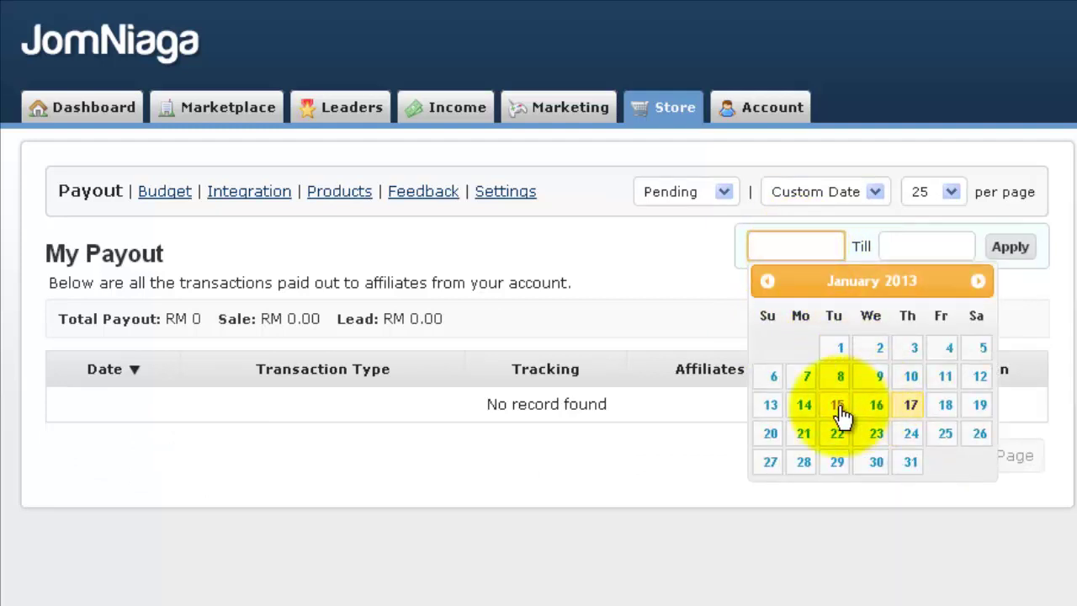
{"action": "left_click", "coordinate": [873, 406]}
{"action": "left_click", "coordinate": [924, 246]}
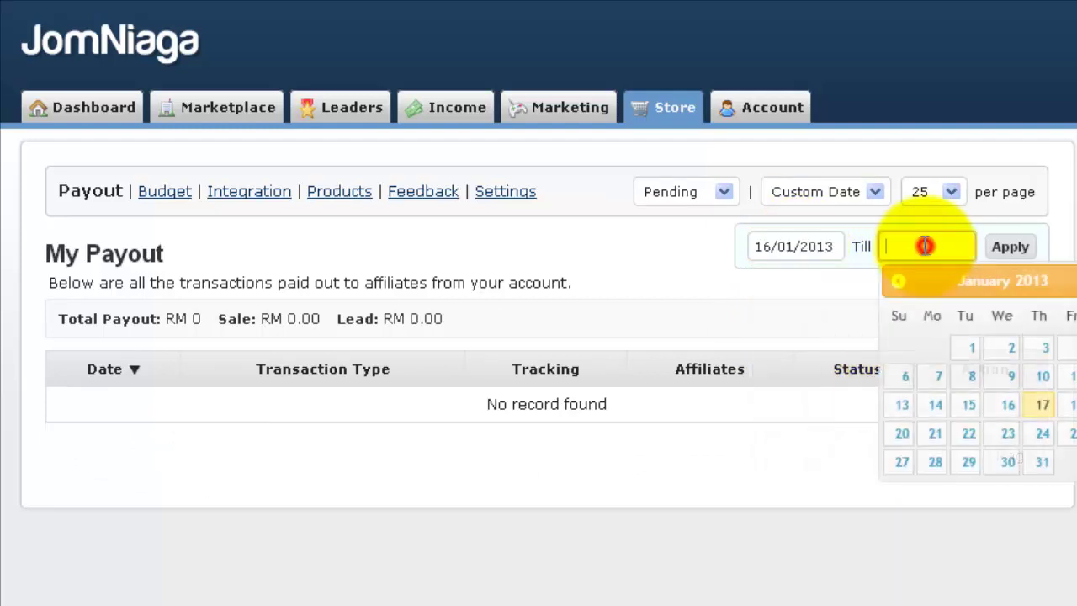
{"action": "left_click", "coordinate": [1042, 405]}
{"action": "left_click", "coordinate": [1006, 246]}
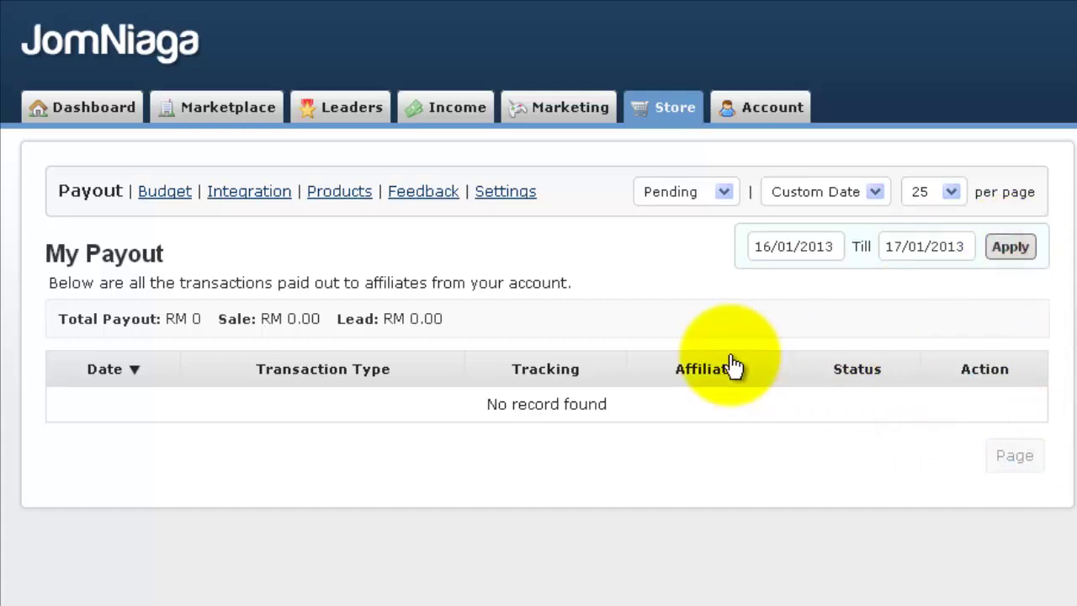
{"action": "scroll", "coordinate": [808, 455], "scroll_direction": "down", "scroll_amount": 6}
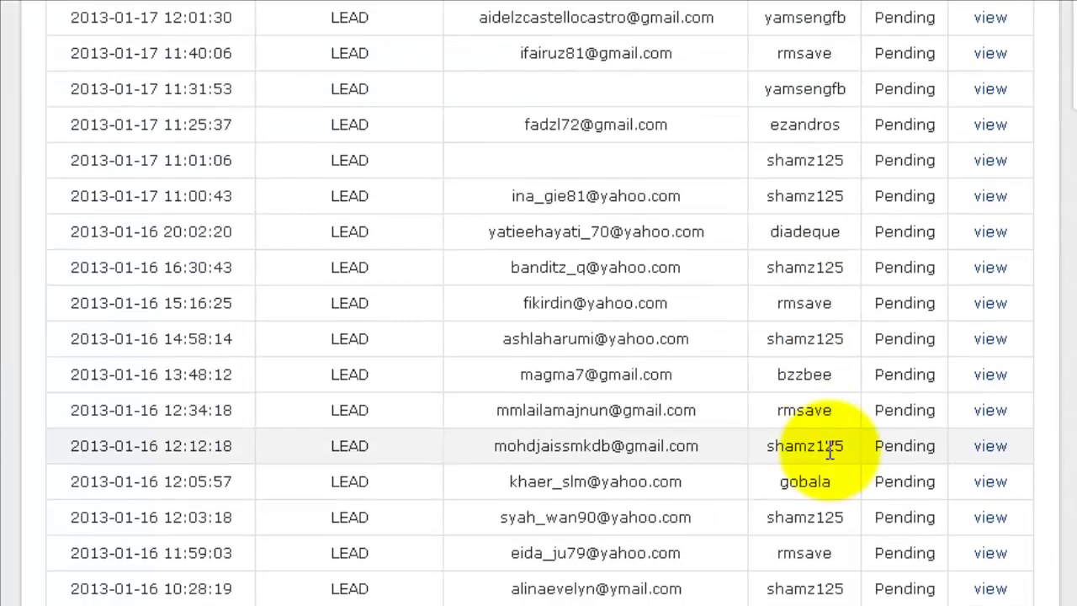
{"action": "scroll", "coordinate": [831, 455], "scroll_direction": "up", "scroll_amount": 5}
{"action": "scroll", "coordinate": [793, 577], "scroll_direction": "down", "scroll_amount": 5}
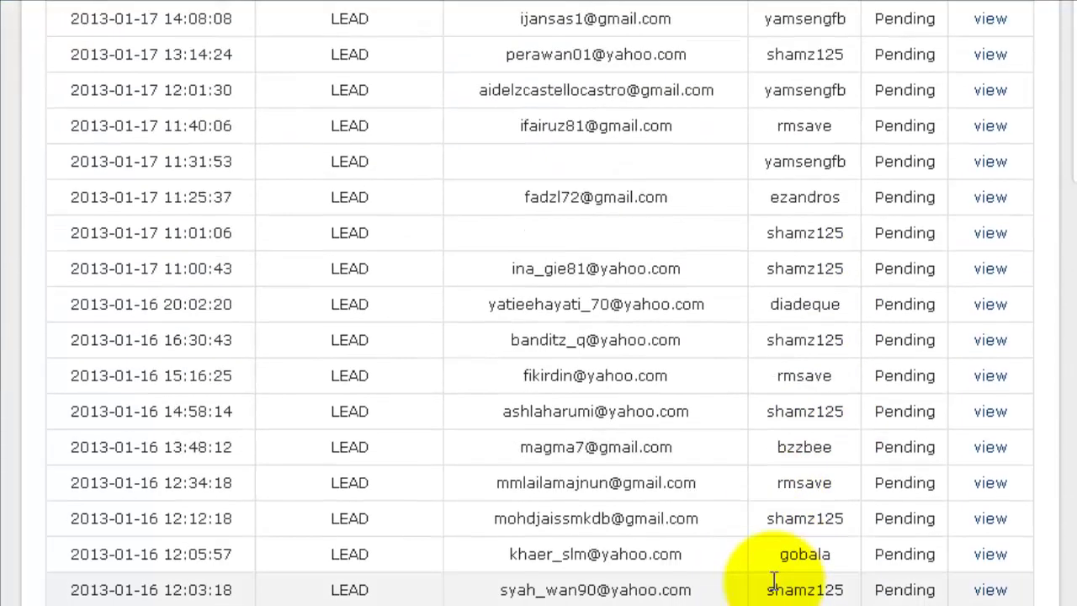
{"action": "scroll", "coordinate": [745, 577], "scroll_direction": "up", "scroll_amount": 5}
{"action": "scroll", "coordinate": [773, 581], "scroll_direction": "up", "scroll_amount": 1}
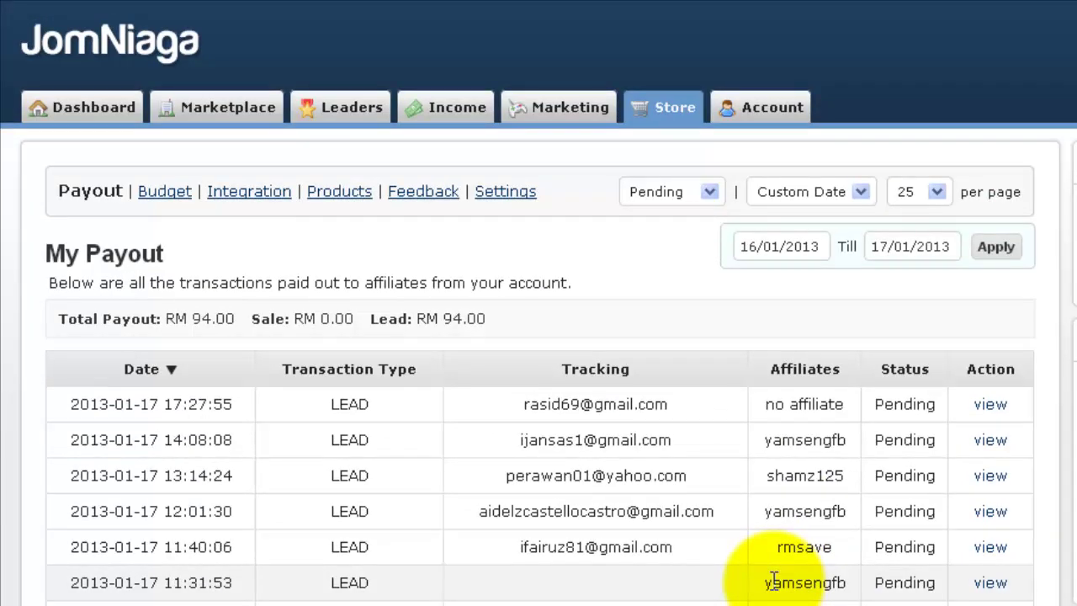